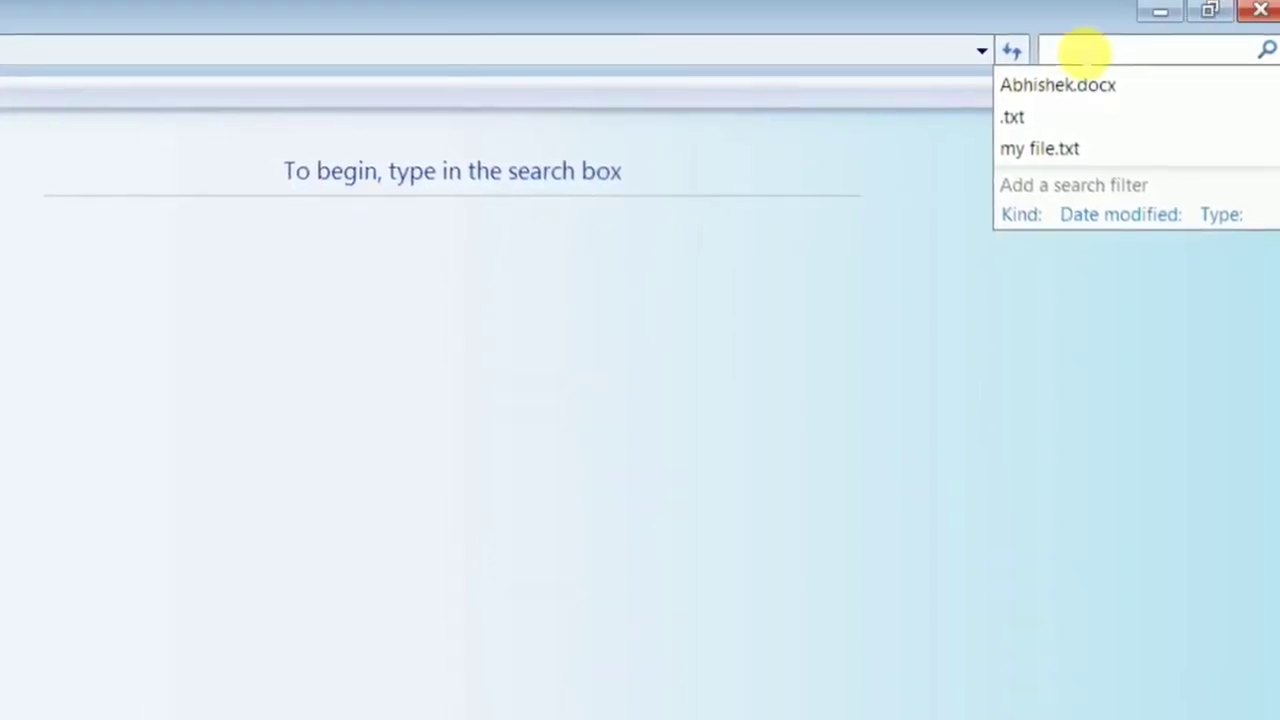
Search for .txt files and extend the search to the whole computer.
{"action": "left_click", "coordinate": [1086, 50]}
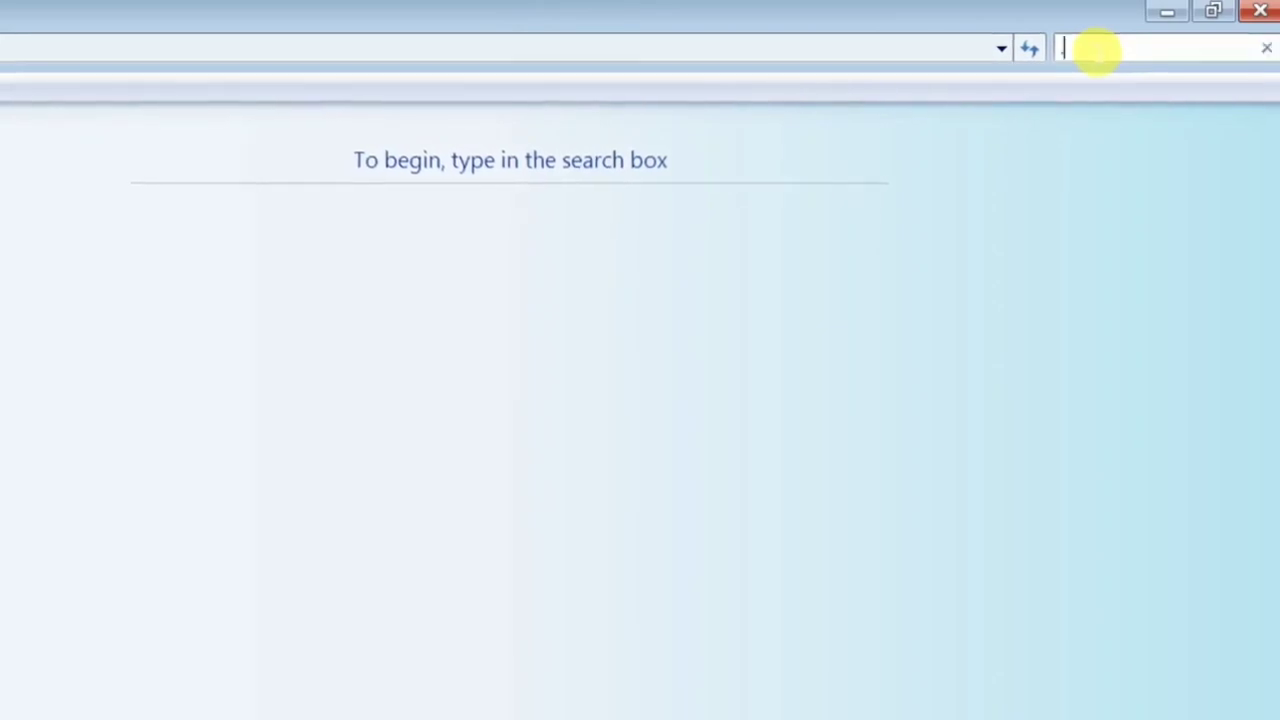
{"action": "type", "text": ".txt"}
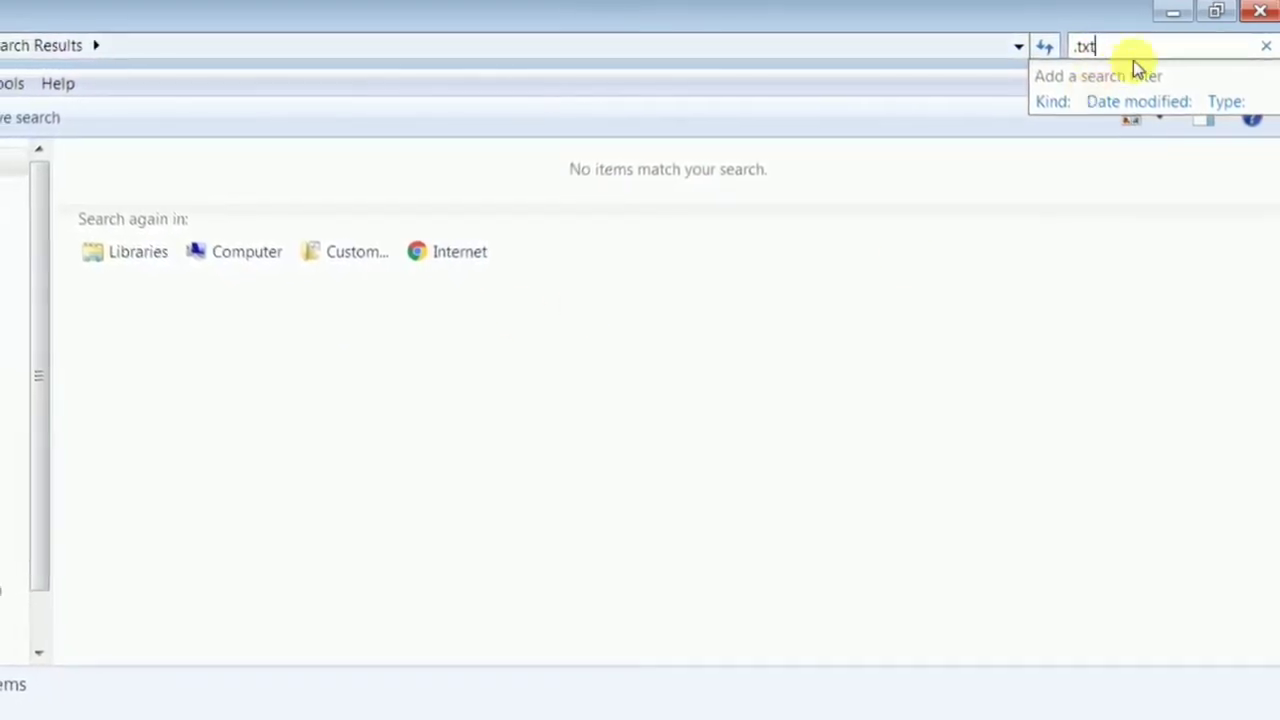
{"action": "left_click", "coordinate": [276, 250]}
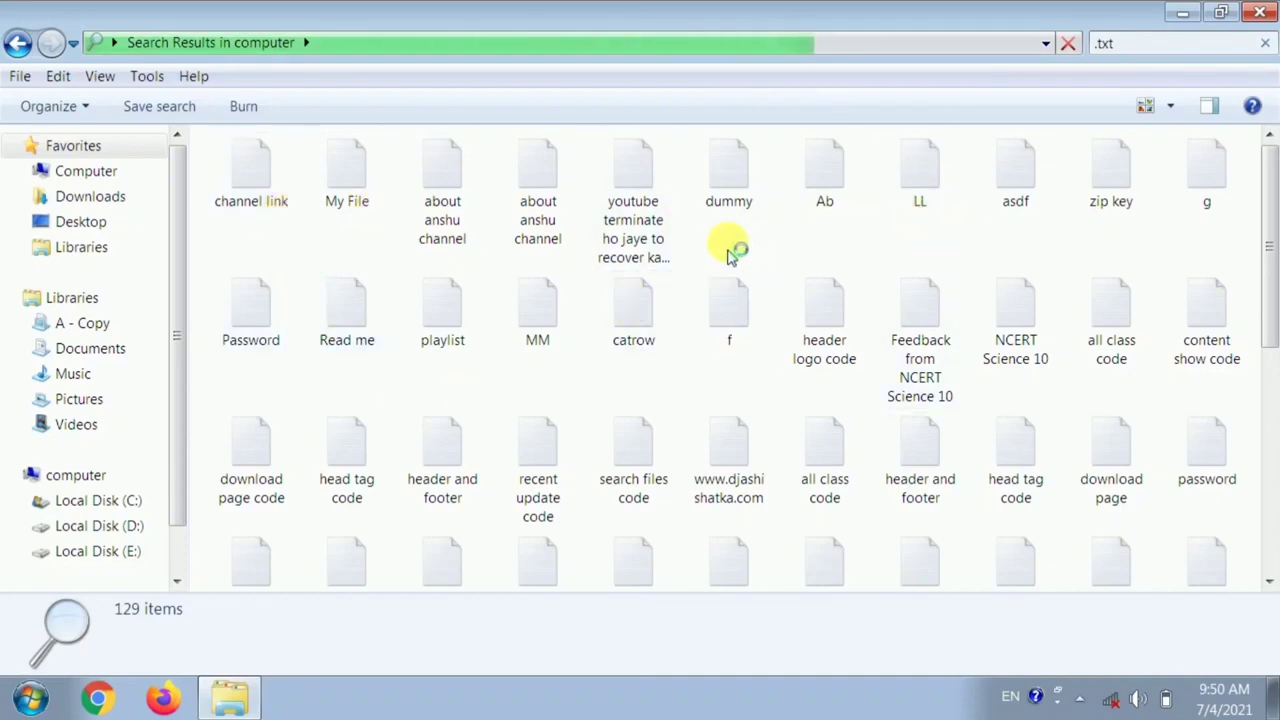
Open the properties of the My File text document to check its location and details.
{"action": "left_click", "coordinate": [340, 183]}
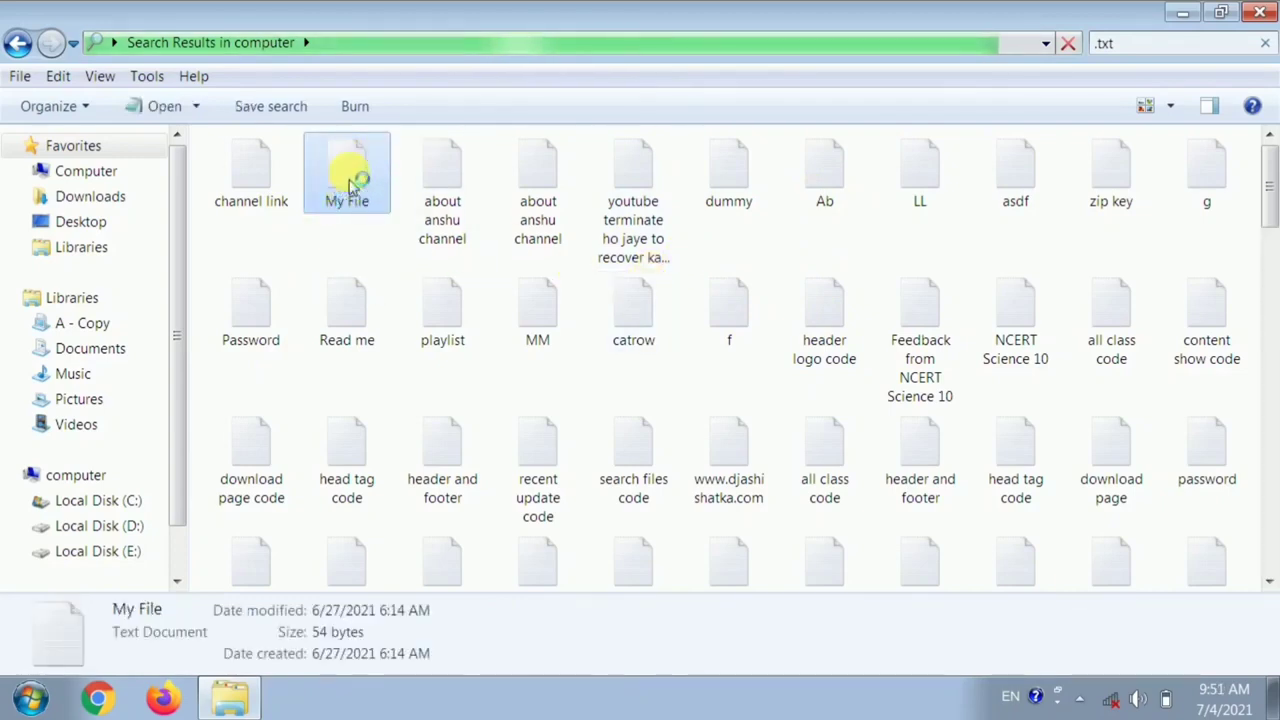
{"action": "right_click", "coordinate": [348, 182]}
{"action": "left_click", "coordinate": [417, 592]}
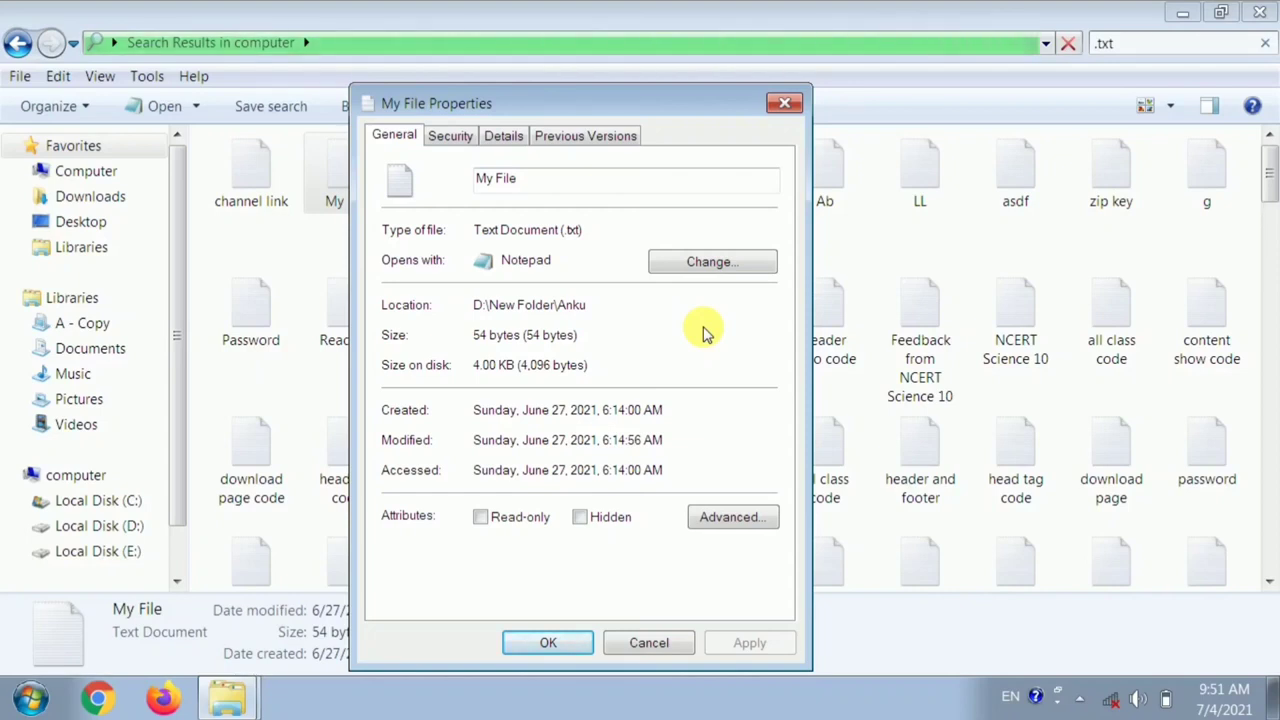
{"action": "left_click", "coordinate": [1170, 43]}
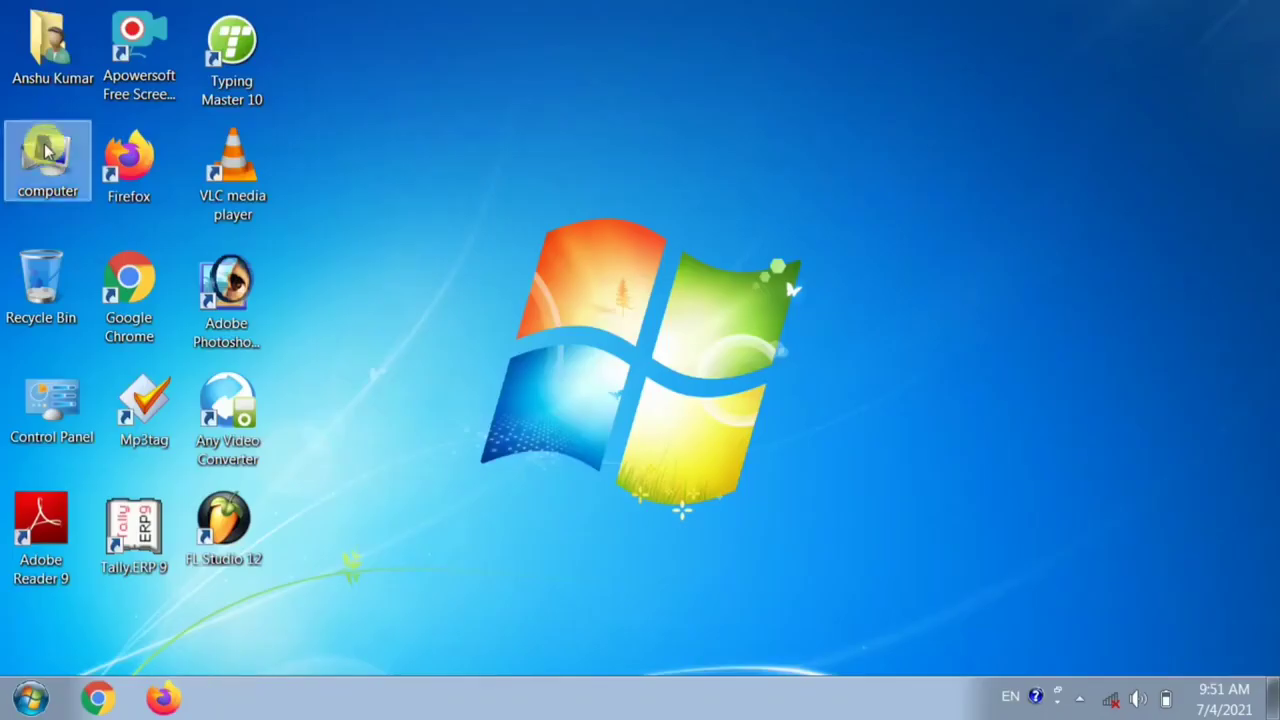
Open the computer window from the desktop and search all drives for .docx files.
{"action": "double_click", "coordinate": [46, 150]}
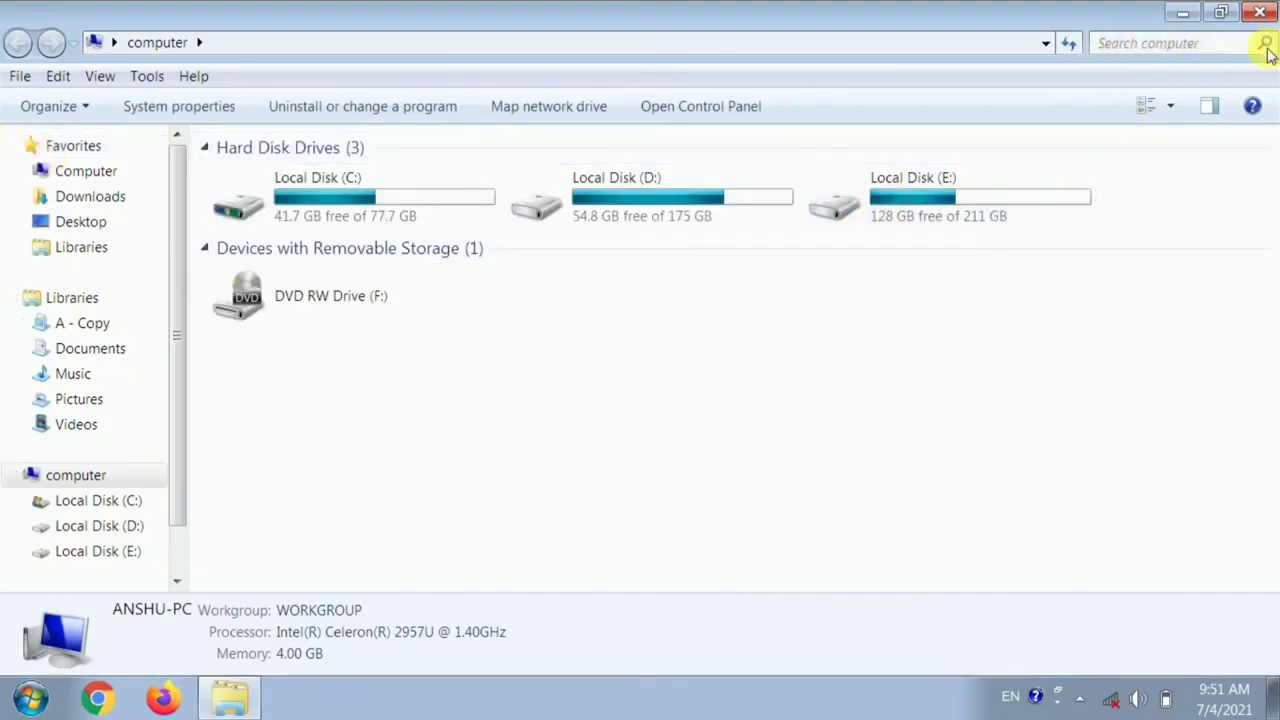
{"action": "left_click", "coordinate": [1180, 45]}
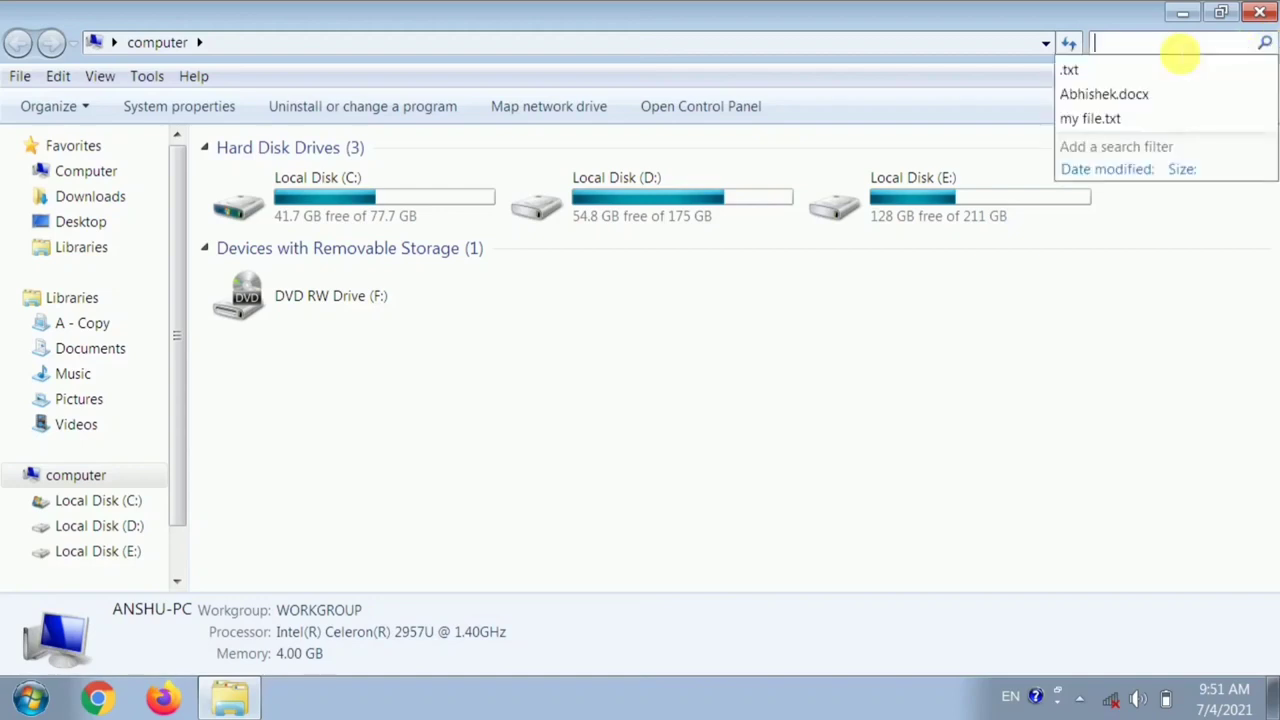
{"action": "key", "text": "Escape"}
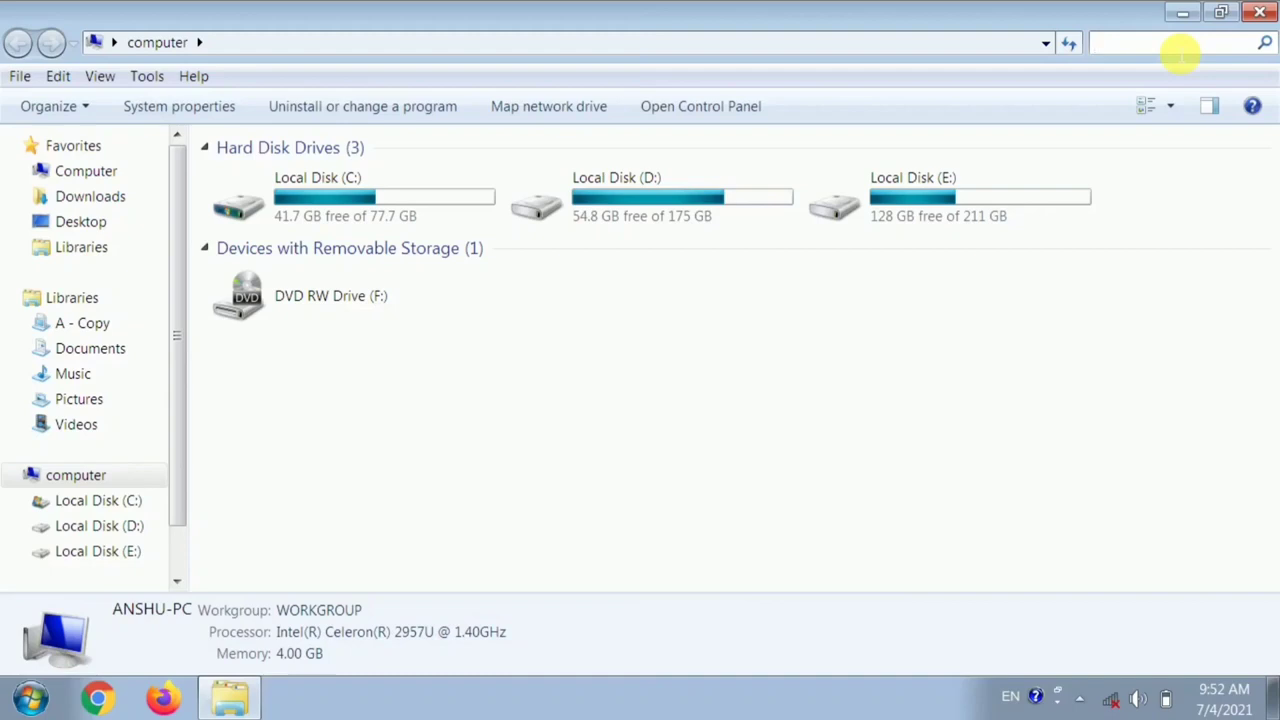
{"action": "type", "text": ".docx"}
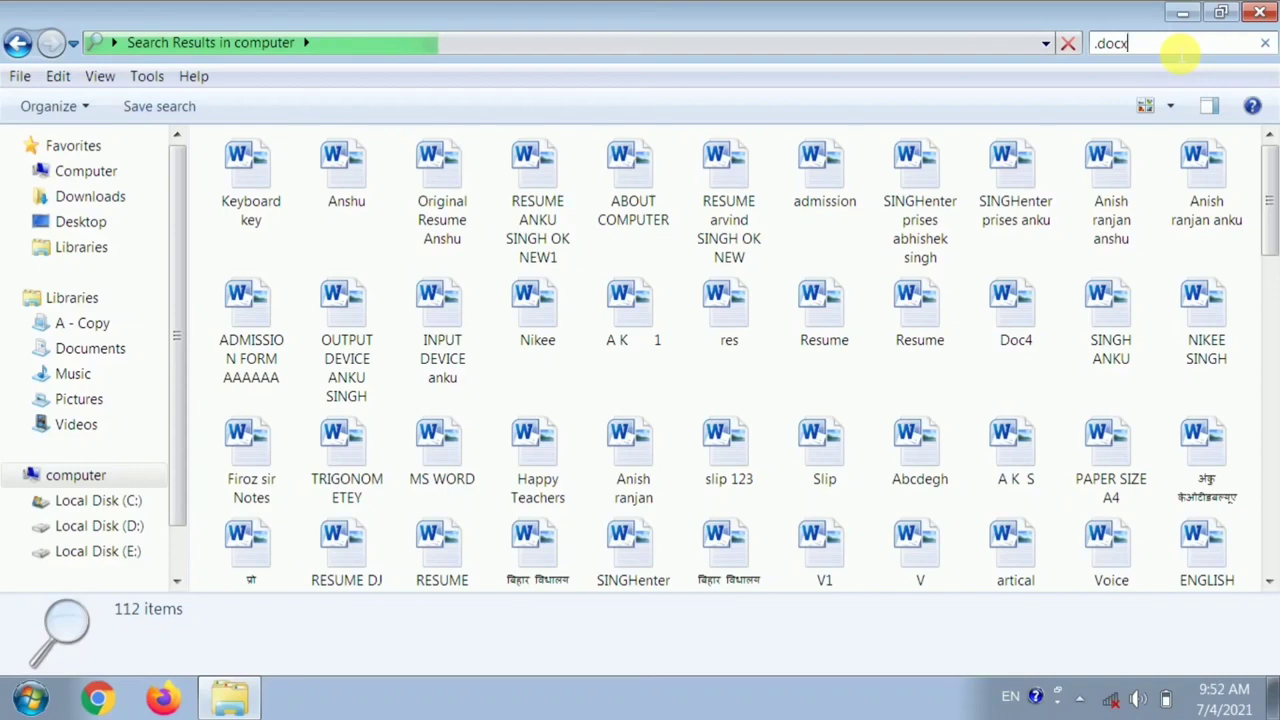
Replace the search text with the Word document's full name, a person's first name followed by .docx.
{"action": "left_click", "coordinate": [1181, 48]}
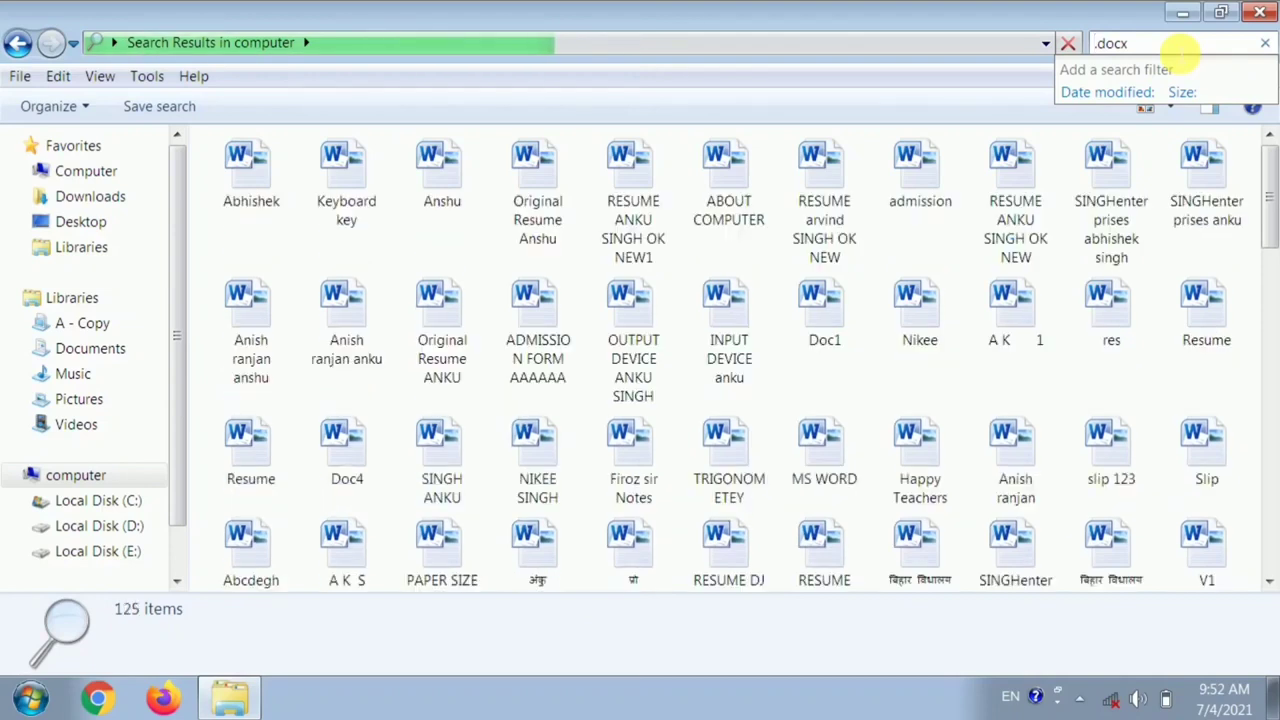
{"action": "left_click", "coordinate": [1180, 54]}
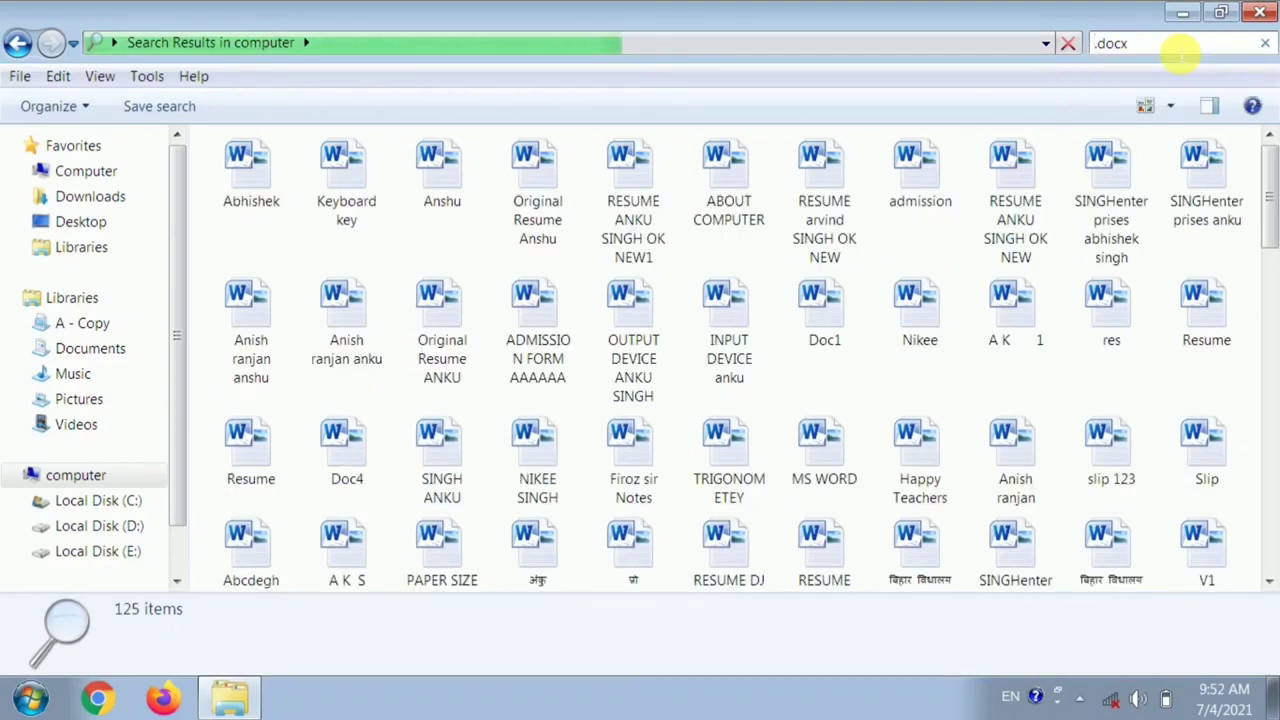
{"action": "left_click", "coordinate": [1186, 45]}
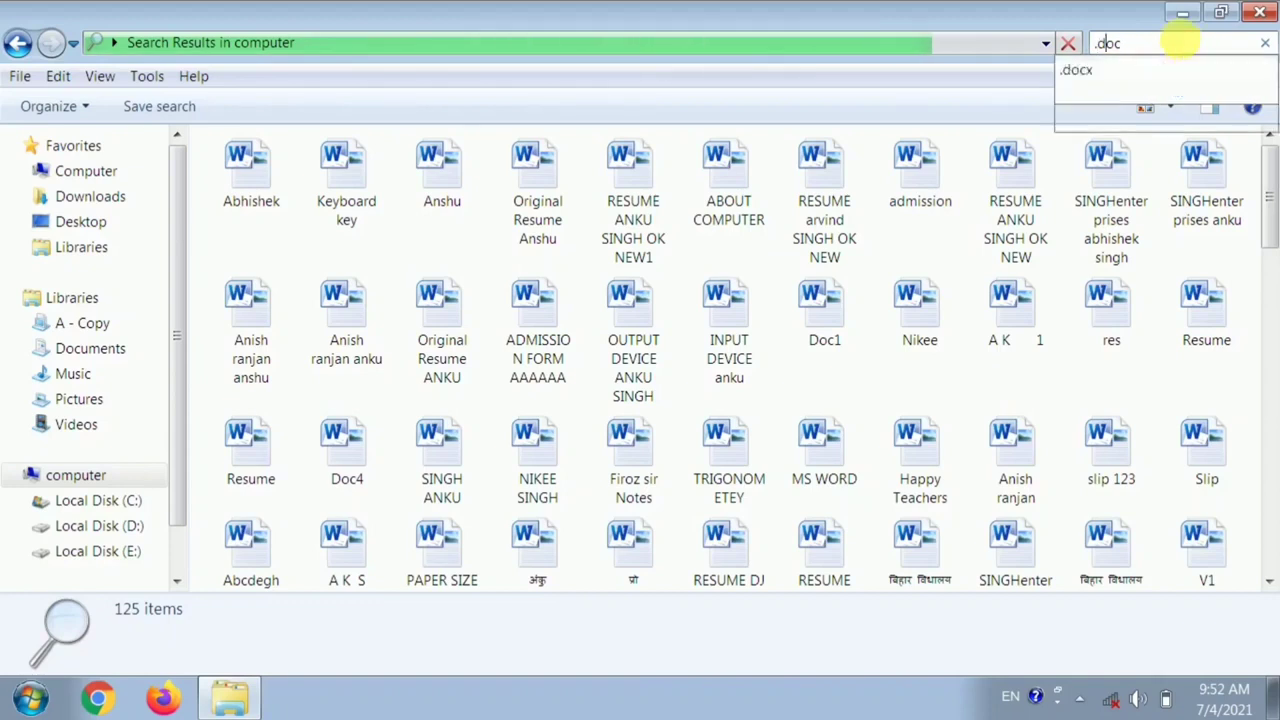
{"action": "key", "text": "BackSpace"}
{"action": "key", "text": "BackSpace"}
{"action": "key", "text": "BackSpace"}
{"action": "key", "text": "BackSpace"}
{"action": "type", "text": "abhis"}
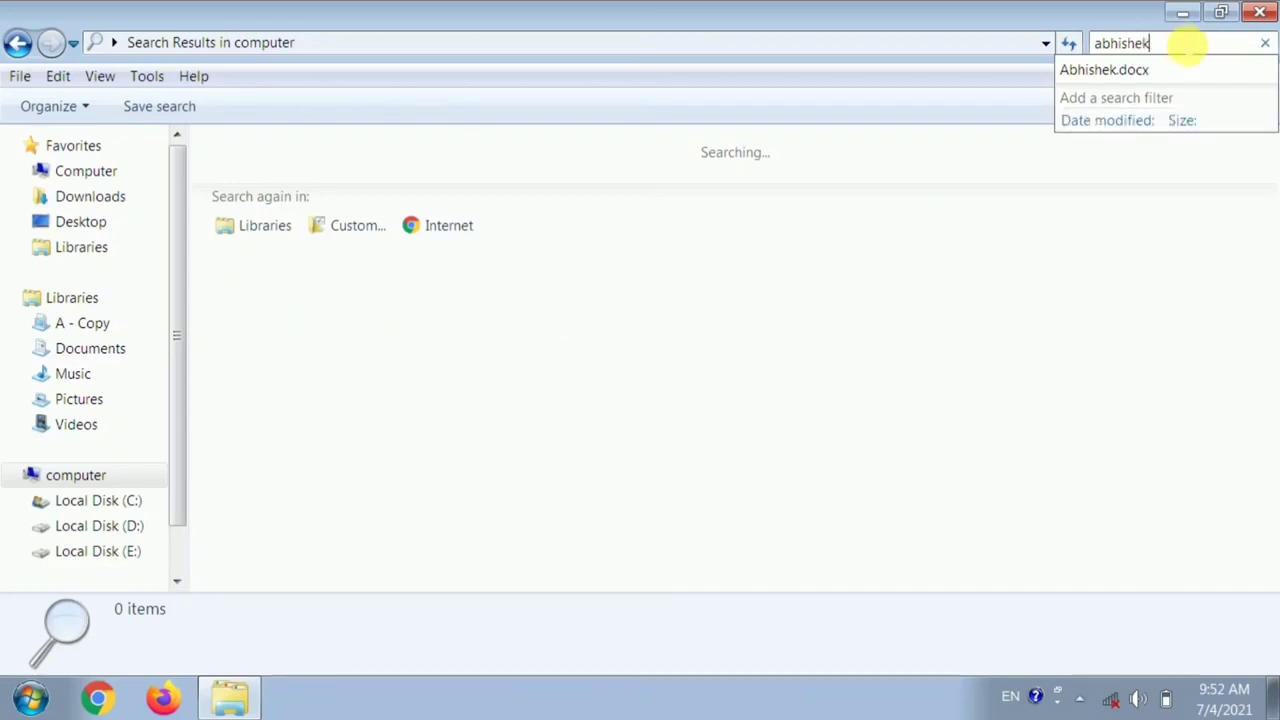
{"action": "type", "text": "hek.docx"}
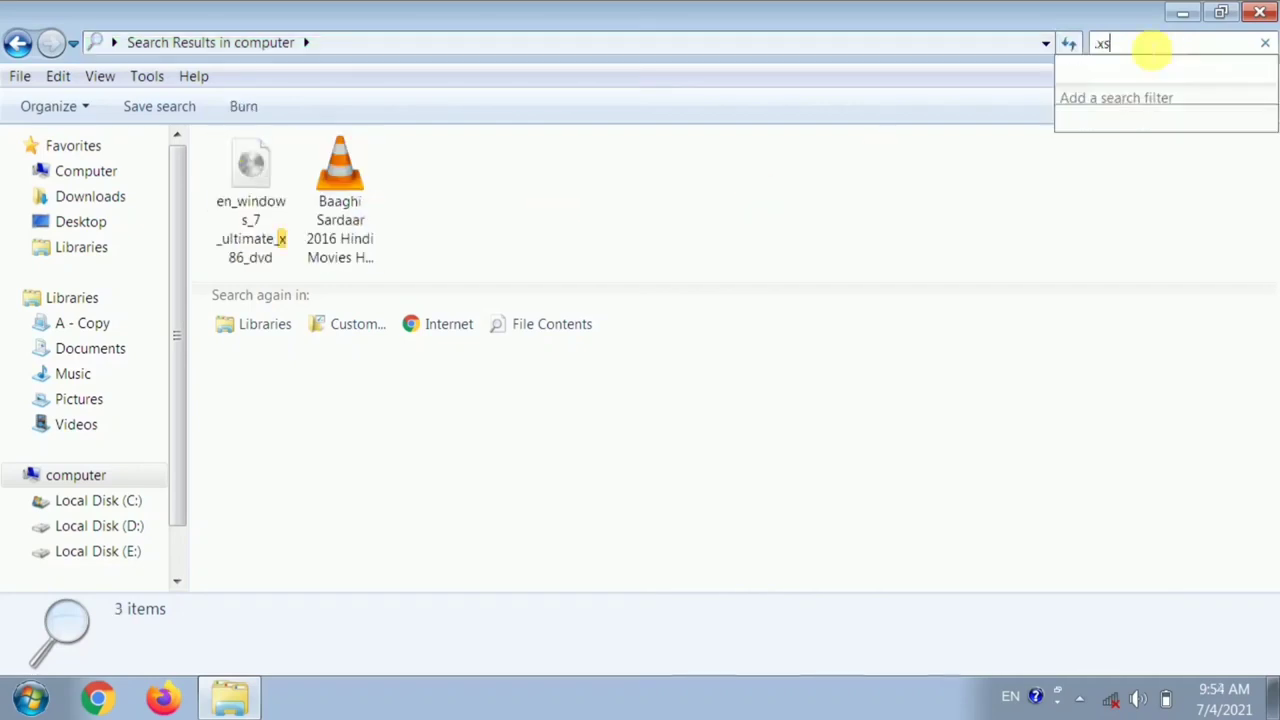
Clear the mistyped extension and search the computer for .xlsx files.
{"action": "key", "text": "BackSpace"}
{"action": "key", "text": "BackSpace"}
{"action": "key", "text": "BackSpace"}
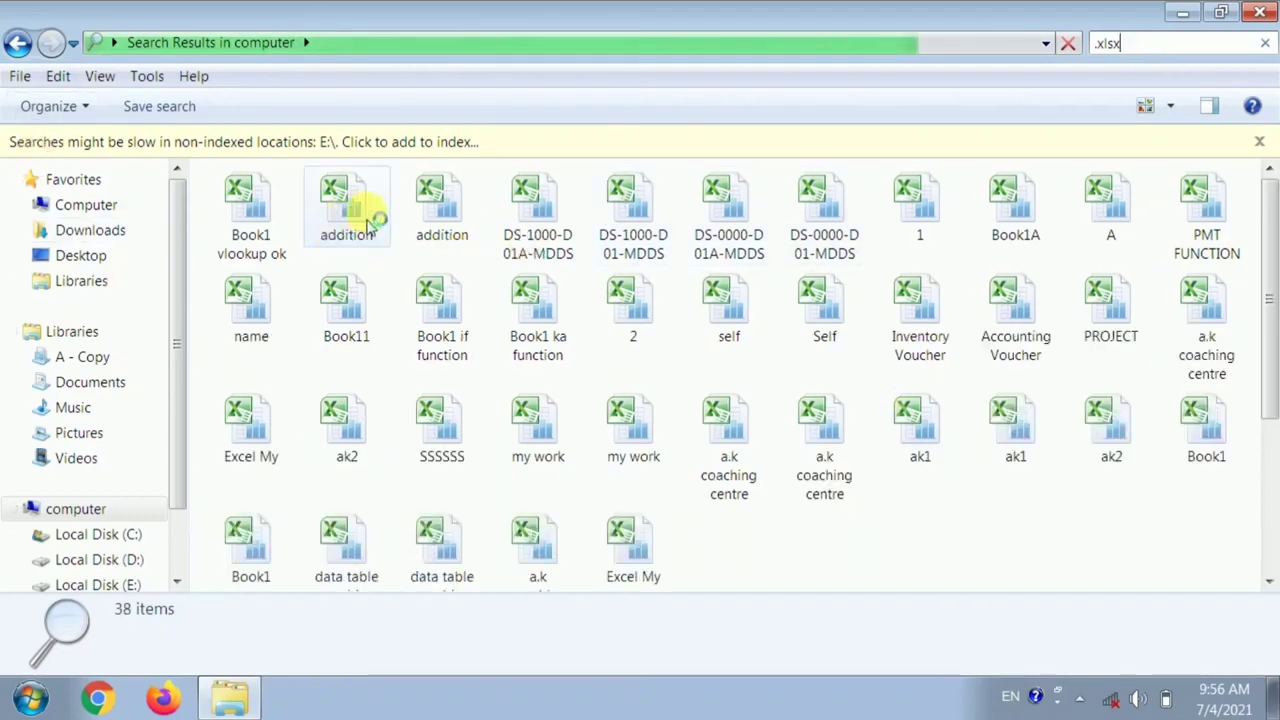
Search the computer for the Excel file by its name, addition.
{"action": "left_click", "coordinate": [1140, 43]}
{"action": "type", "text": "addi"}
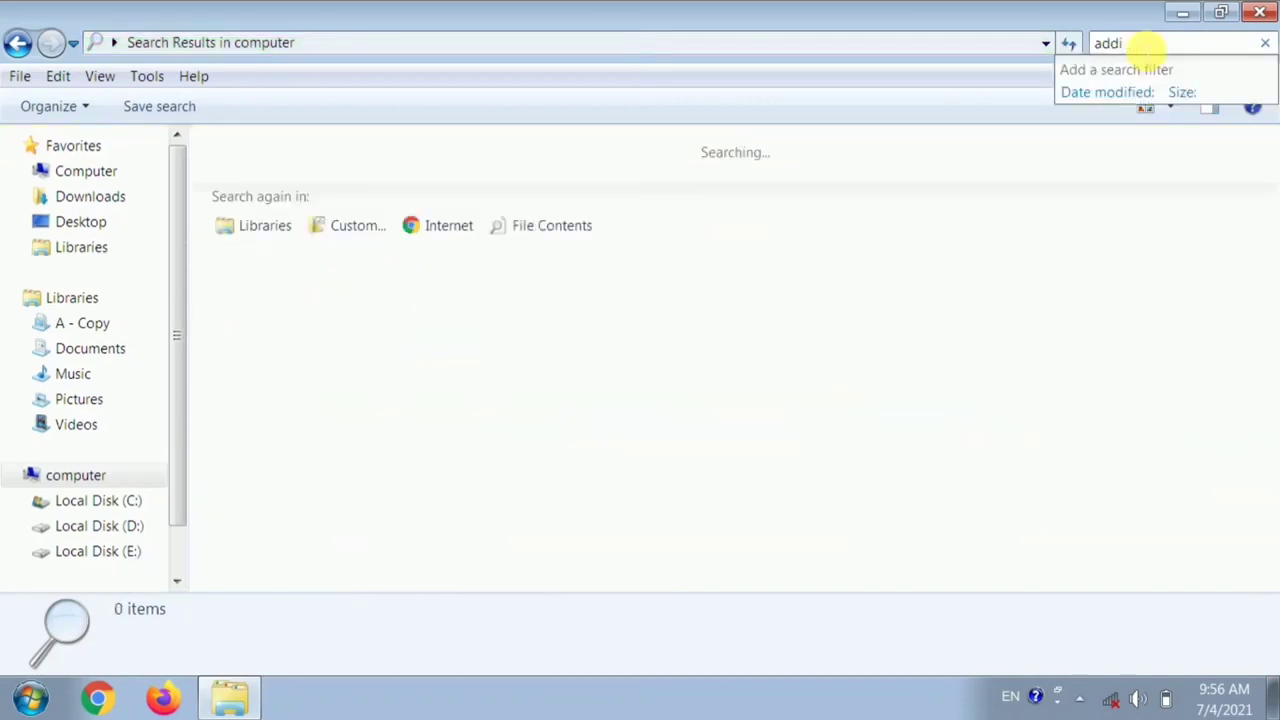
{"action": "type", "text": "tion"}
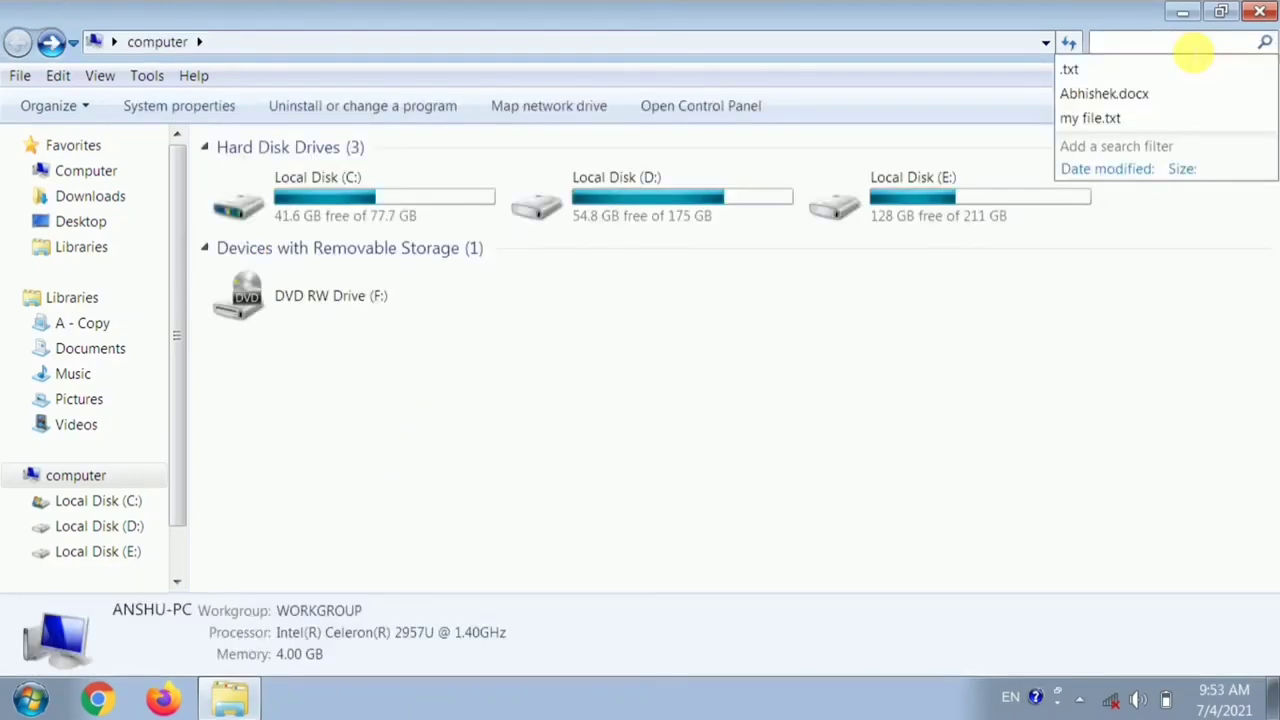
Search the computer for .jpg images and clear the search text.
{"action": "type", "text": "jpg"}
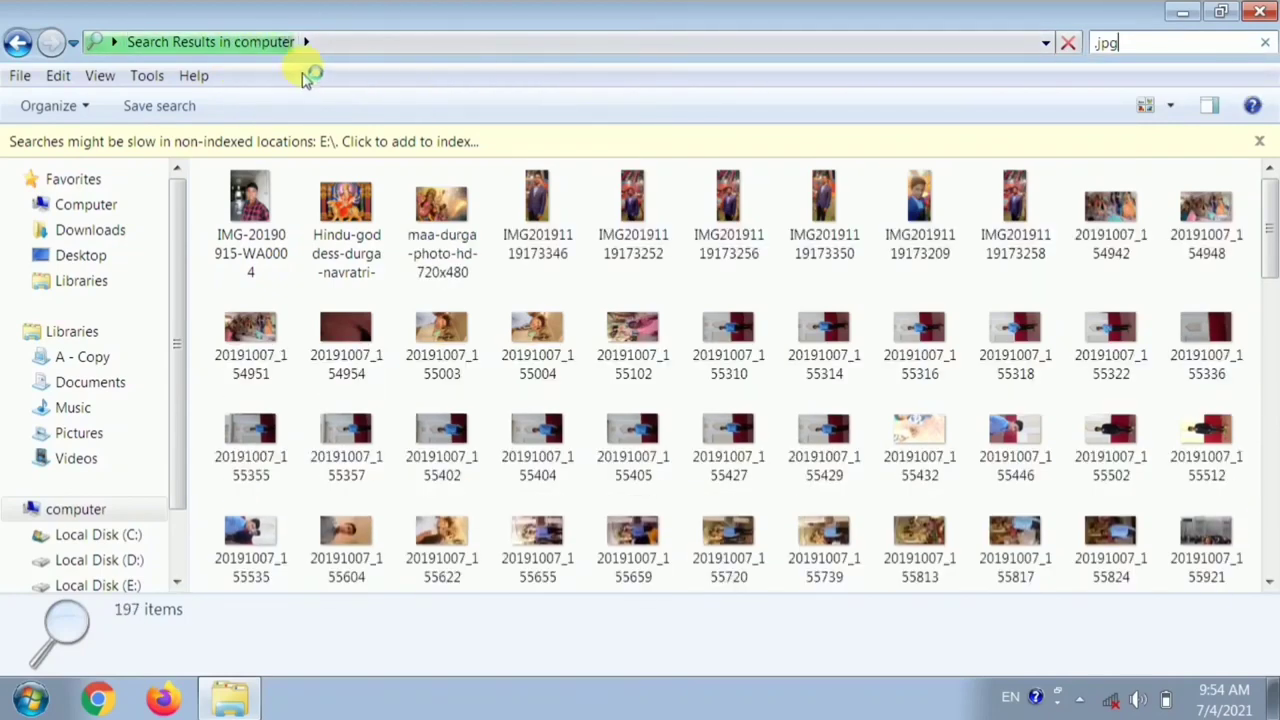
{"action": "key", "text": "BackSpace"}
{"action": "key", "text": "BackSpace"}
{"action": "key", "text": "BackSpace"}
{"action": "key", "text": "BackSpace"}
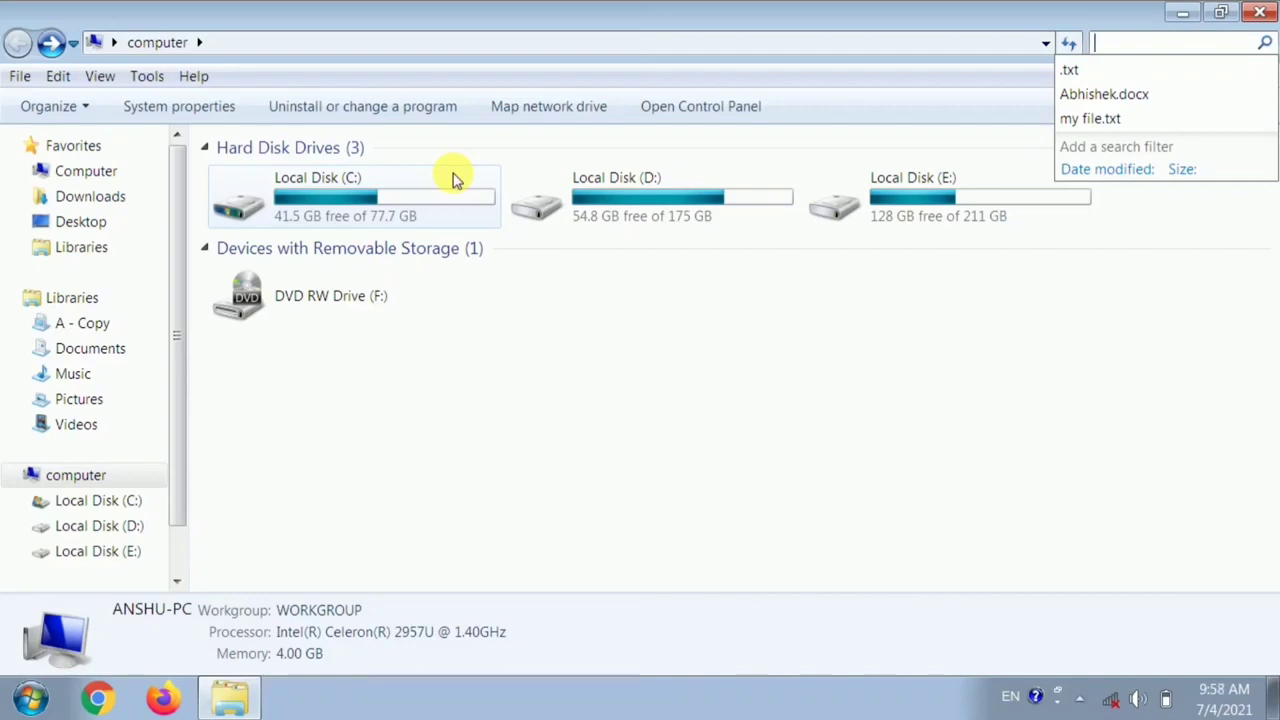
Search the computer for a person's first name without a file extension, and close the computer window.
{"action": "key", "text": "Escape"}
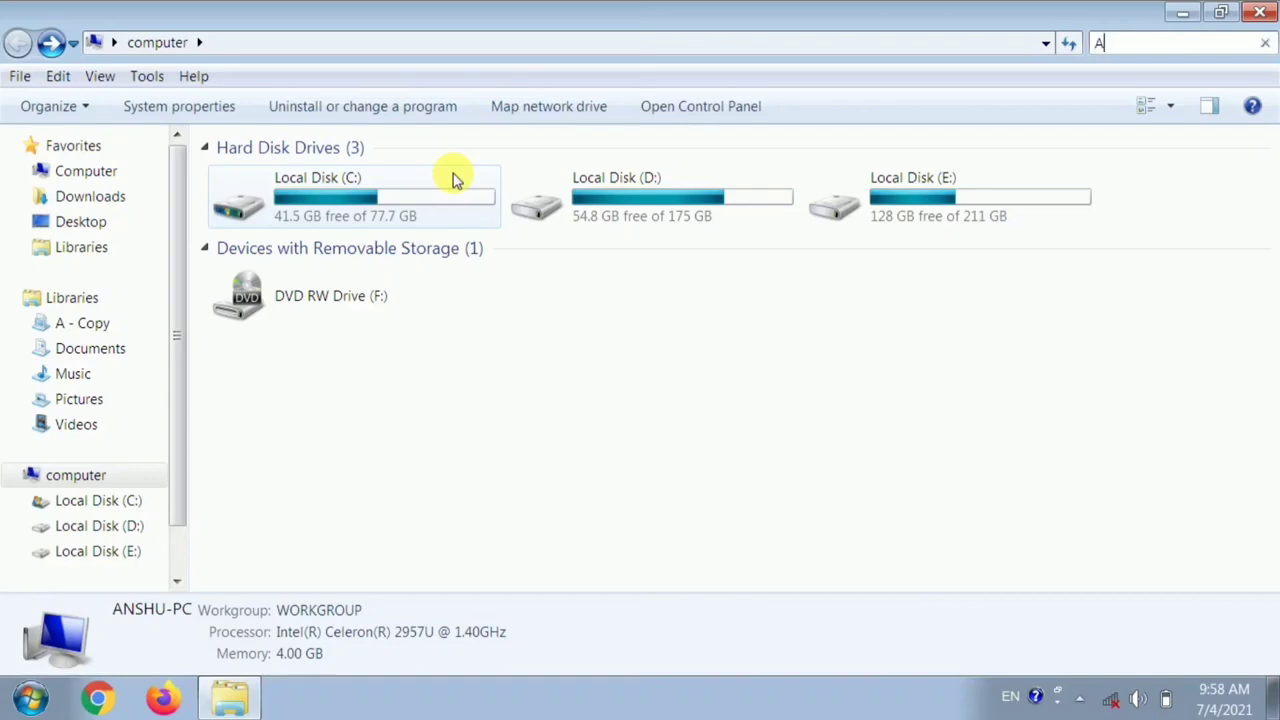
{"action": "type", "text": "bhishek"}
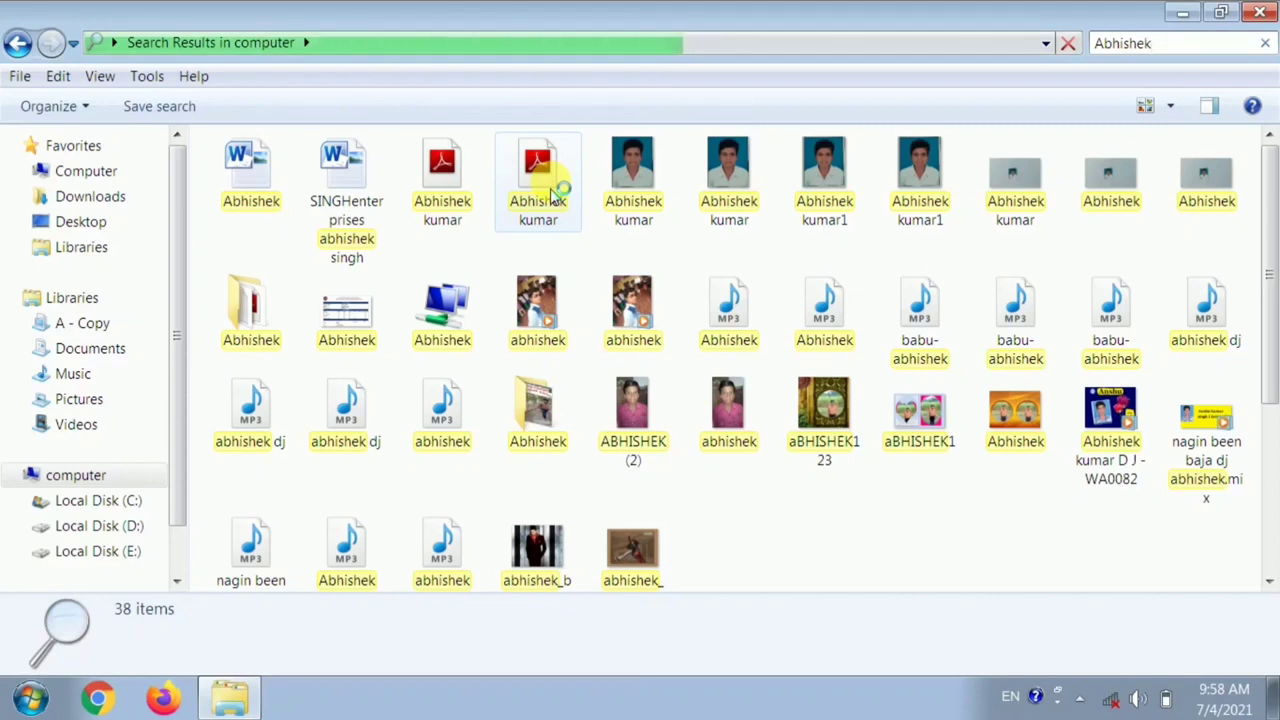
{"action": "key", "text": "Escape"}
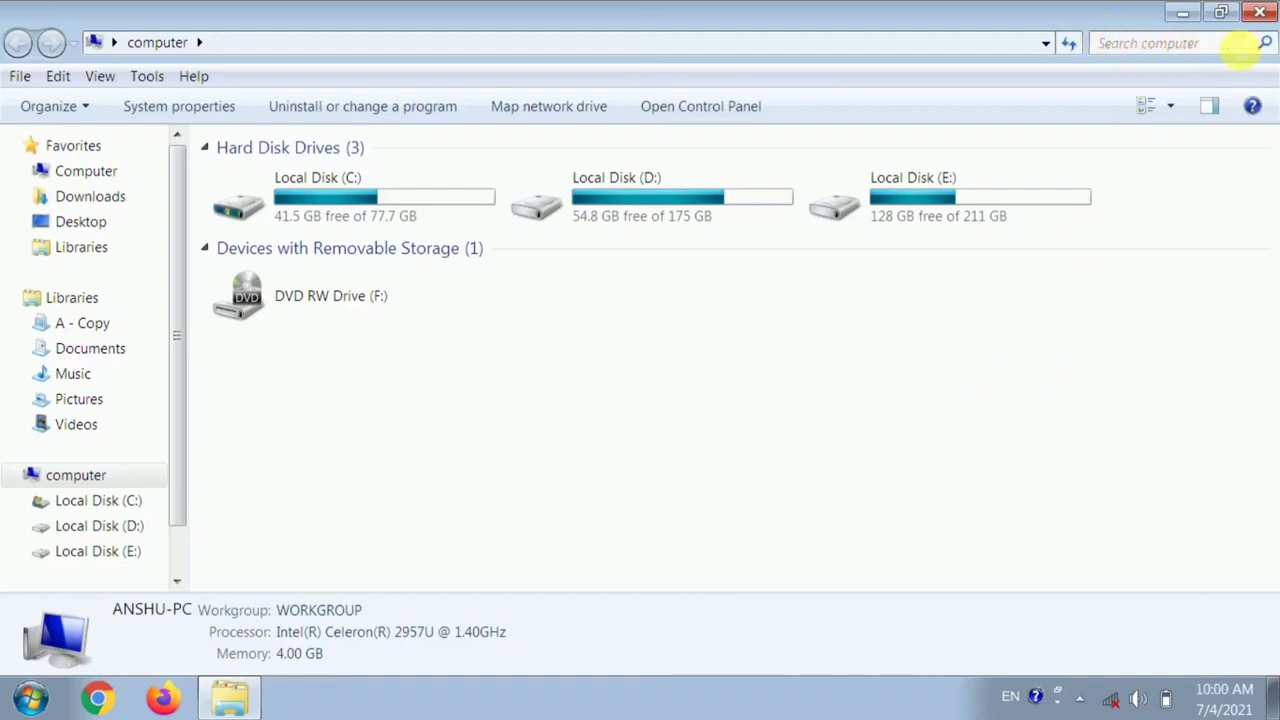
{"action": "left_click", "coordinate": [1259, 12]}
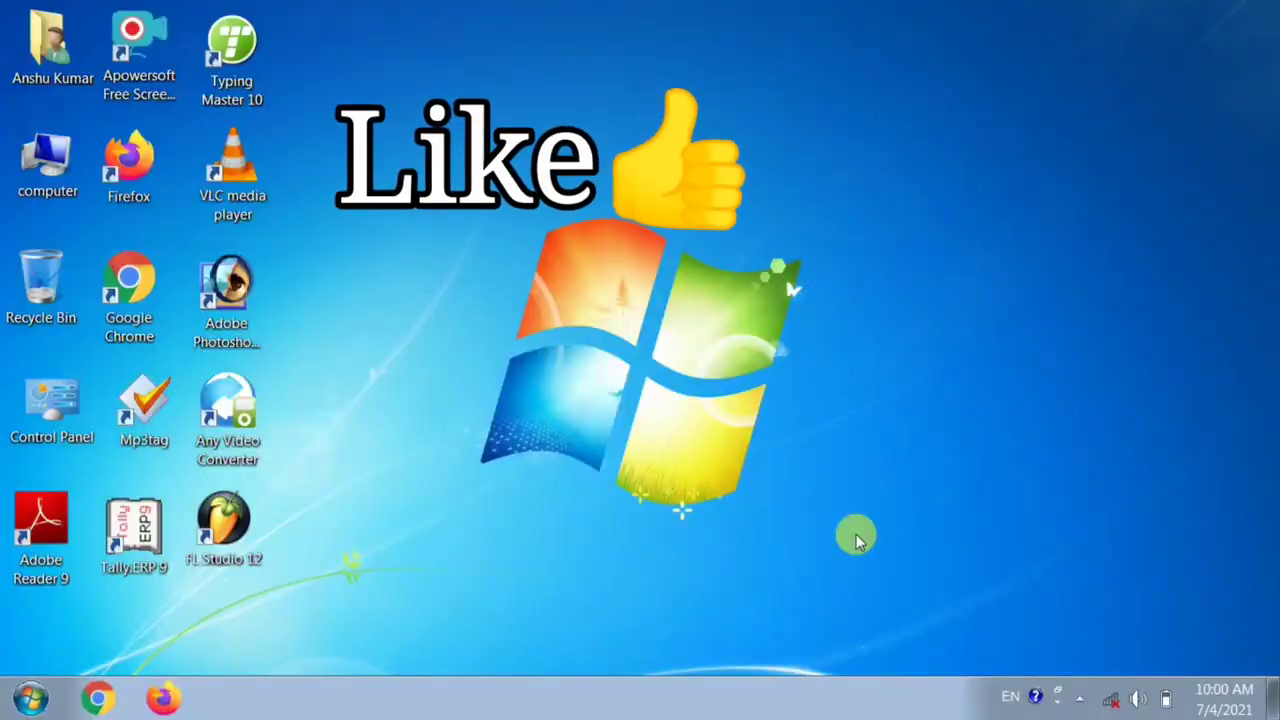